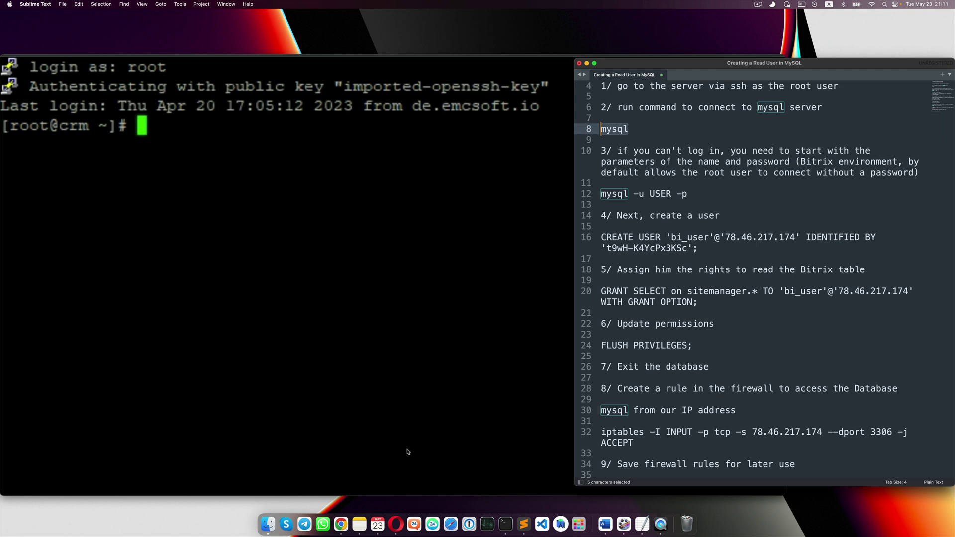
# Step: Bring the MySQL.mp4 video in front of the notes, paused at 00:00
pyautogui.click(407, 451)
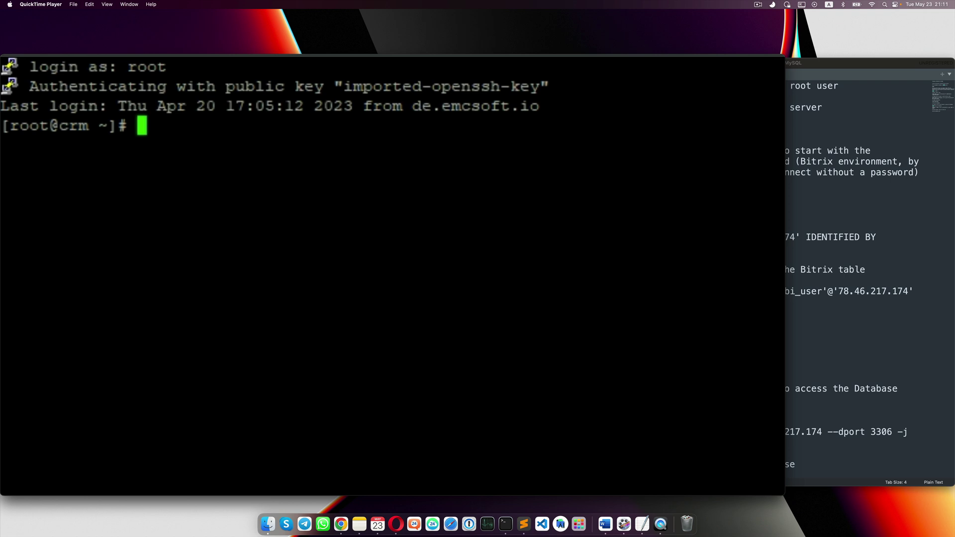
pyautogui.moveTo(447, 262)
pyautogui.moveTo(441, 290)
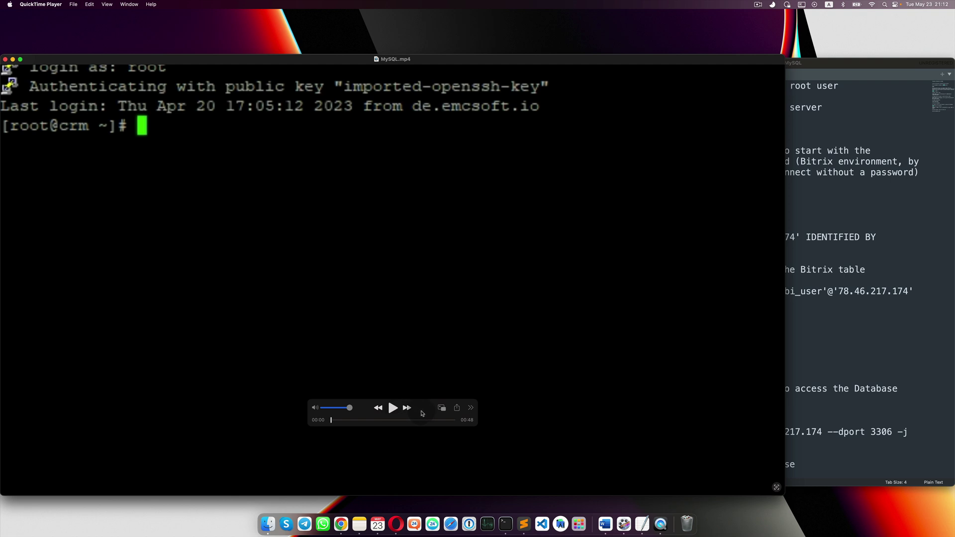
# Step: Move the playback controls off the terminal text and play the video briefly
pyautogui.moveTo(422, 414); pyautogui.dragTo(402, 470)
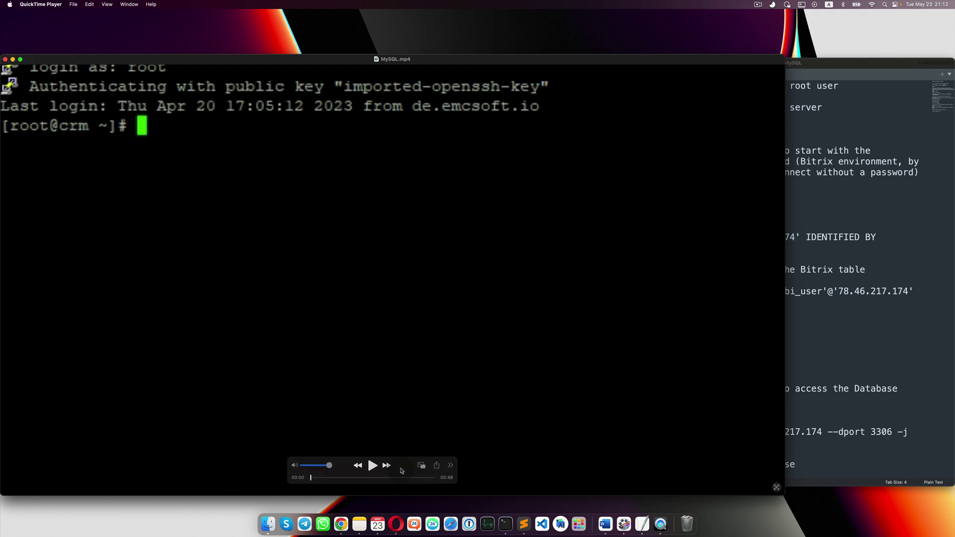
pyautogui.click(372, 468)
pyautogui.click(373, 465)
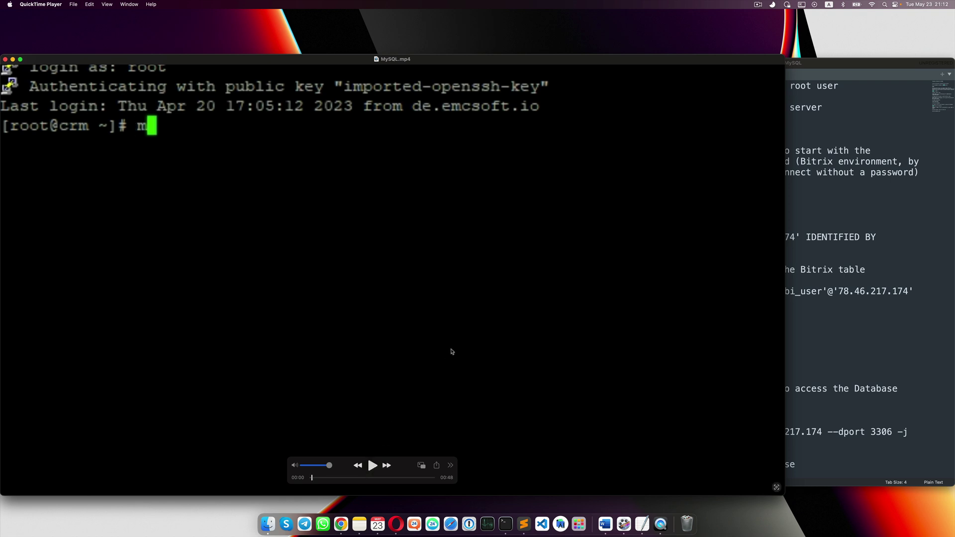
# Step: Clear the mysql selection in the Sublime Text notes
pyautogui.click(823, 255)
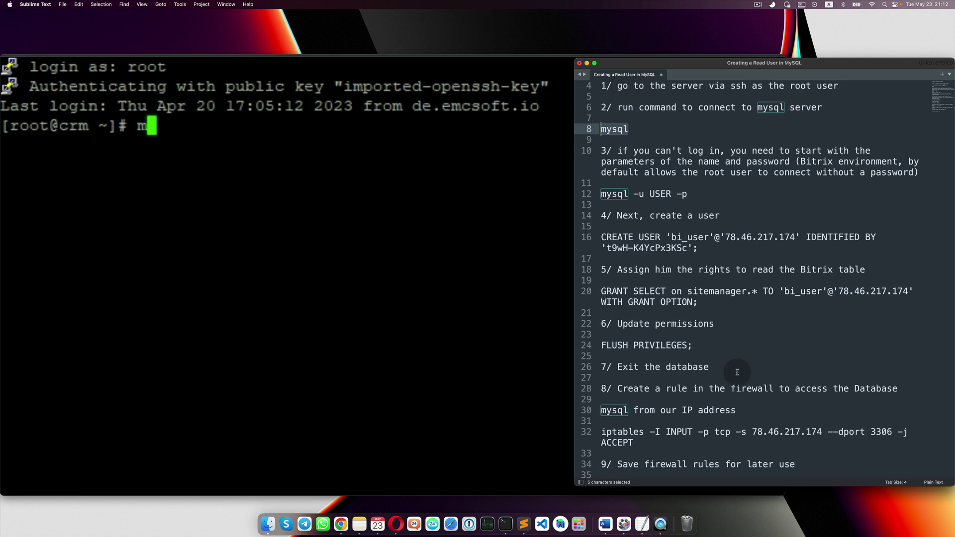
pyautogui.scroll(-1, 737, 373)
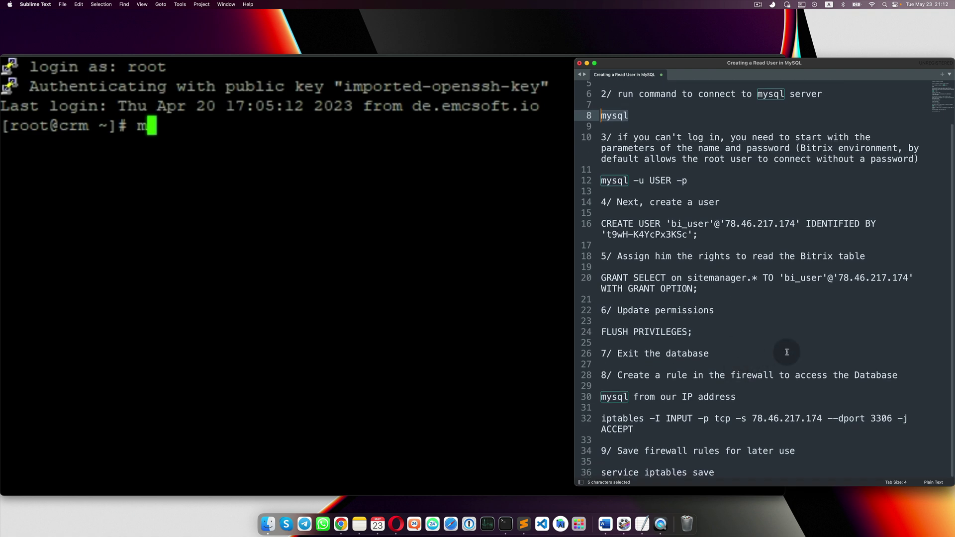
pyautogui.click(784, 375)
pyautogui.scroll(2, 793, 317)
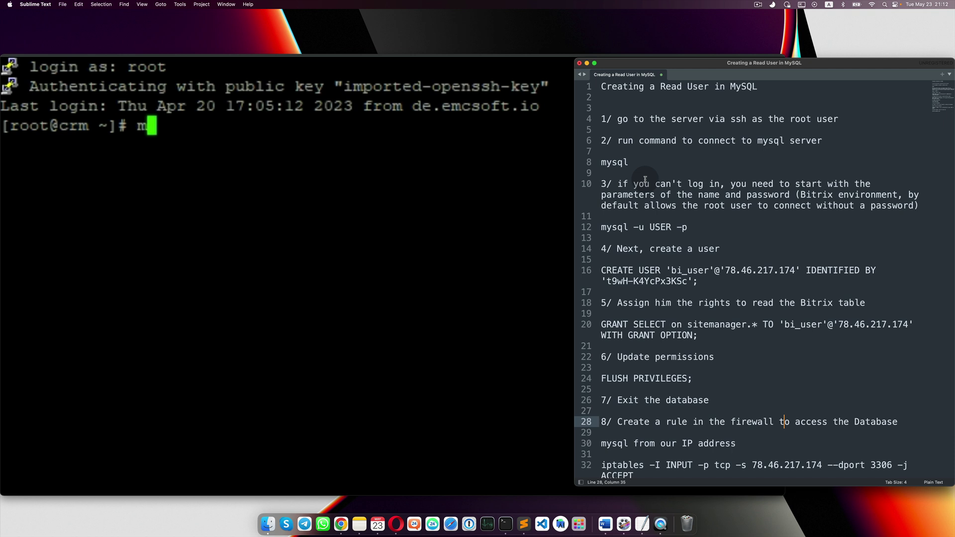
pyautogui.moveTo(41, 129)
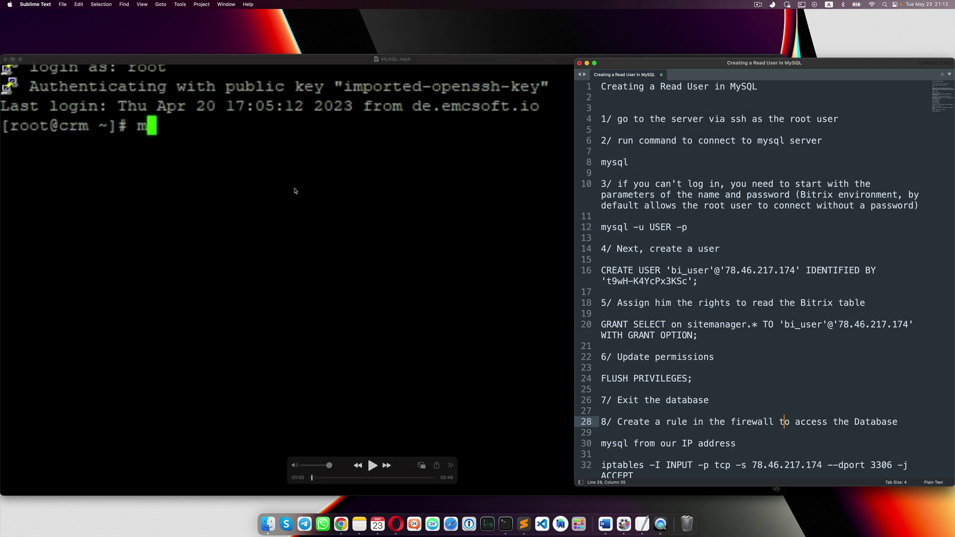
# Step: Play the video to two seconds, check the notes, then resume playback
pyautogui.click(297, 191)
pyautogui.click(373, 467)
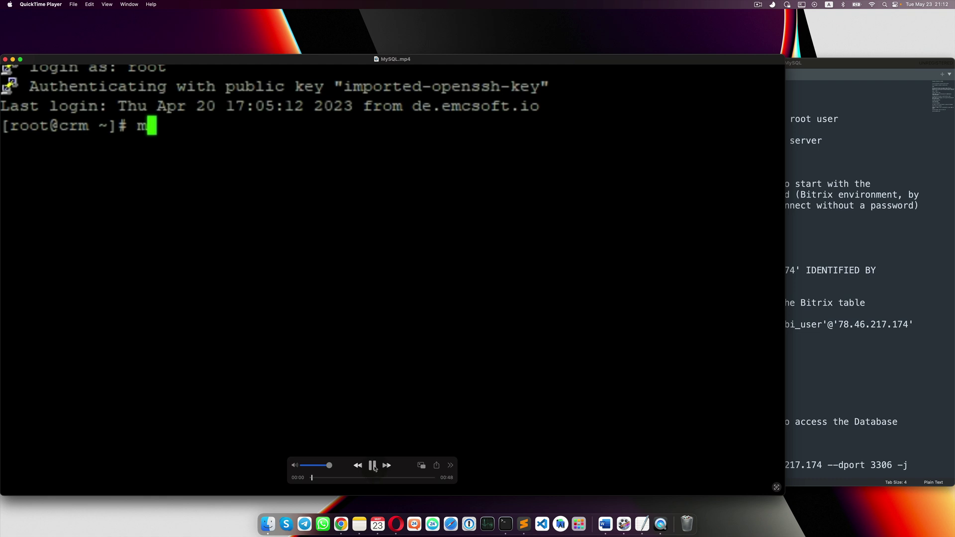
pyautogui.click(373, 466)
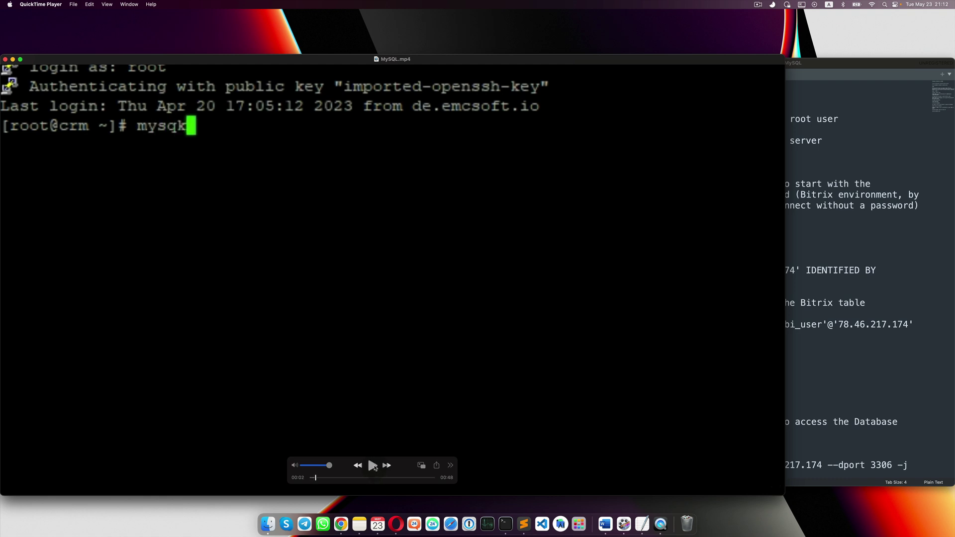
pyautogui.click(801, 291)
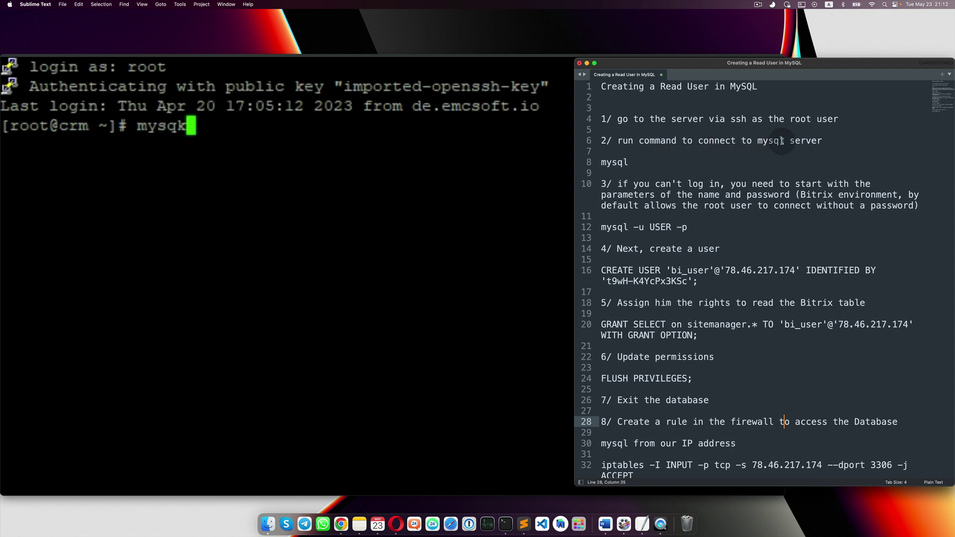
pyautogui.click(433, 317)
pyautogui.click(373, 466)
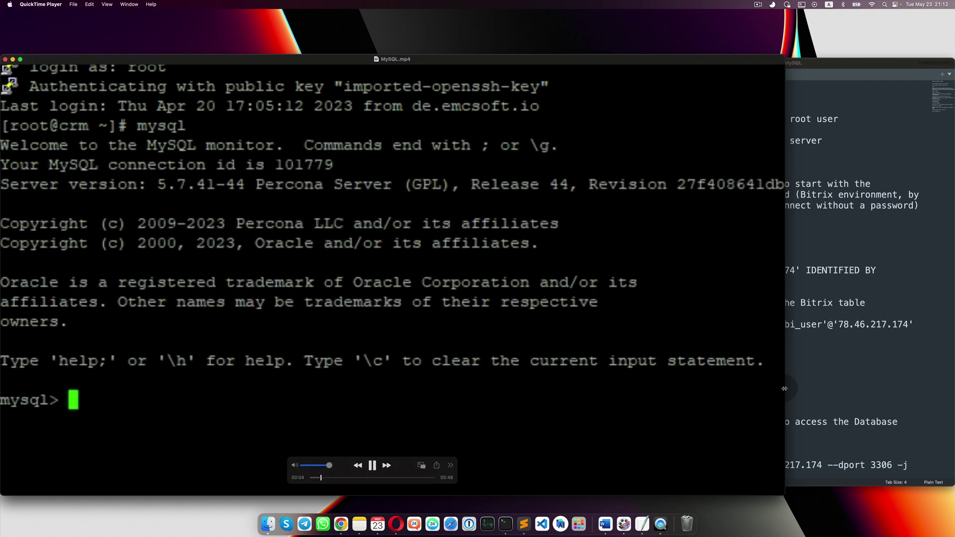
# Step: Narrow the video window and highlight the opening of step 3 in the notes
pyautogui.moveTo(785, 387); pyautogui.dragTo(667, 387)
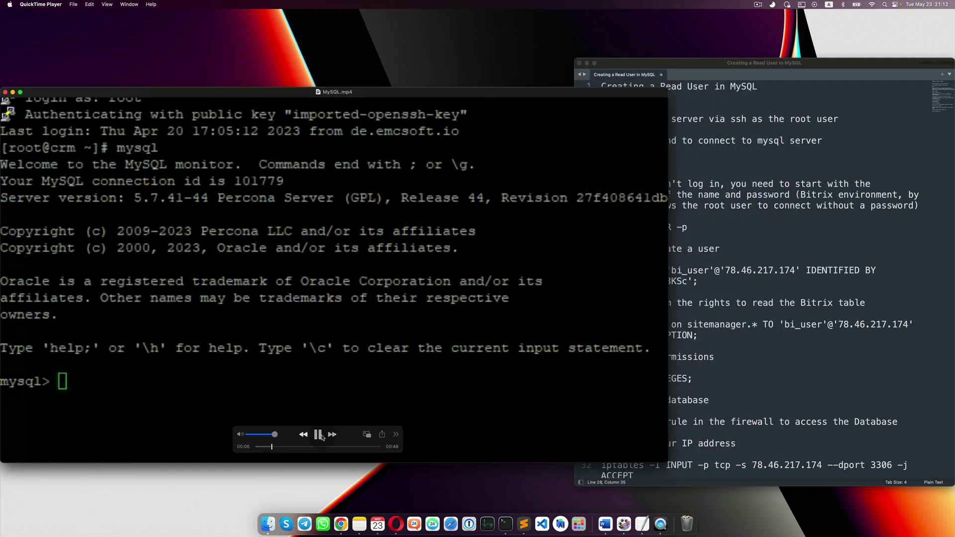
pyautogui.click(695, 311)
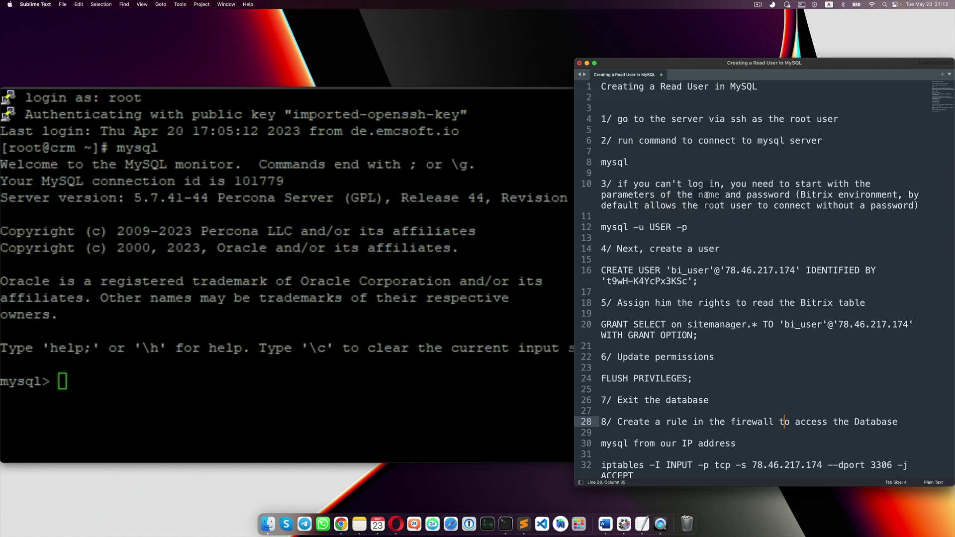
pyautogui.moveTo(612, 184); pyautogui.dragTo(720, 196)
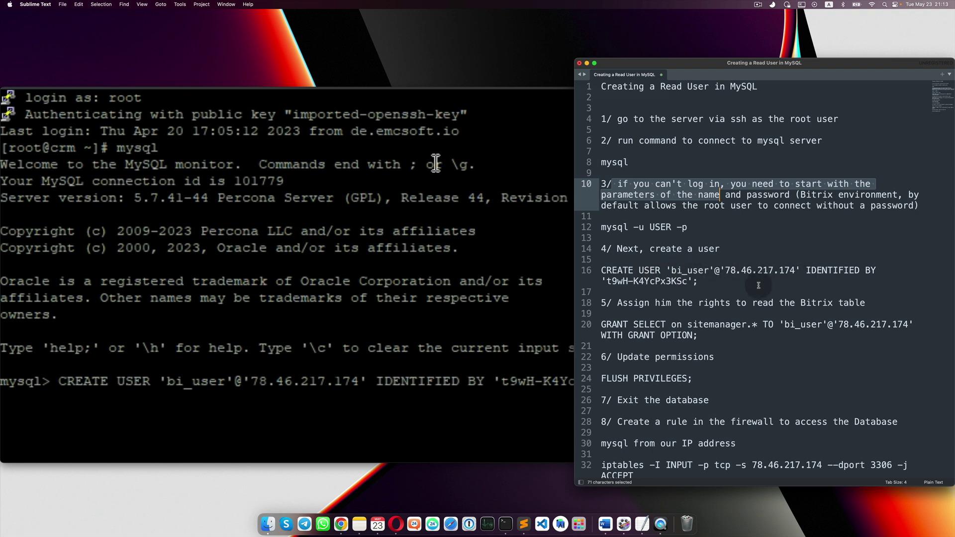
# Step: Resume the video and move its controls to the top, clear of the command output
pyautogui.moveTo(398, 415)
pyautogui.click(318, 435)
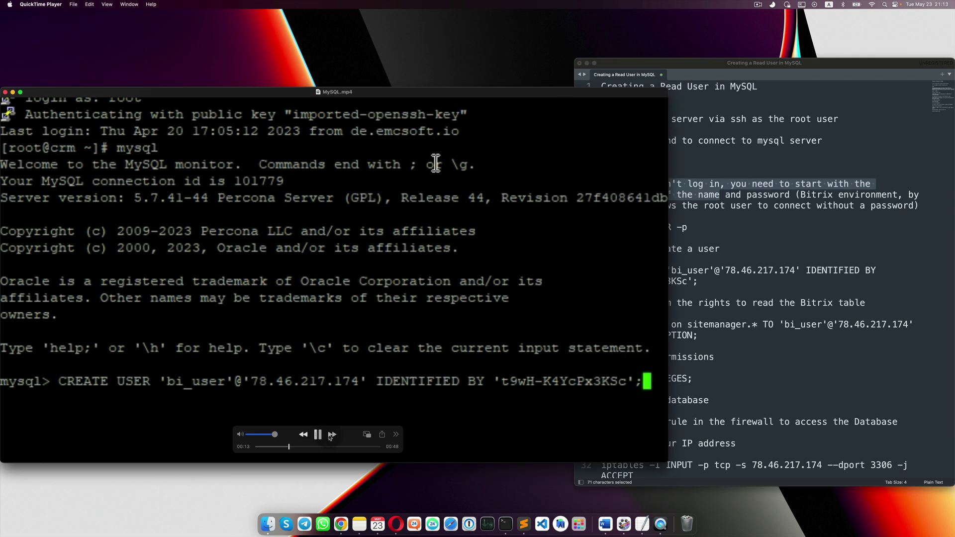
pyautogui.moveTo(349, 435); pyautogui.dragTo(514, 121)
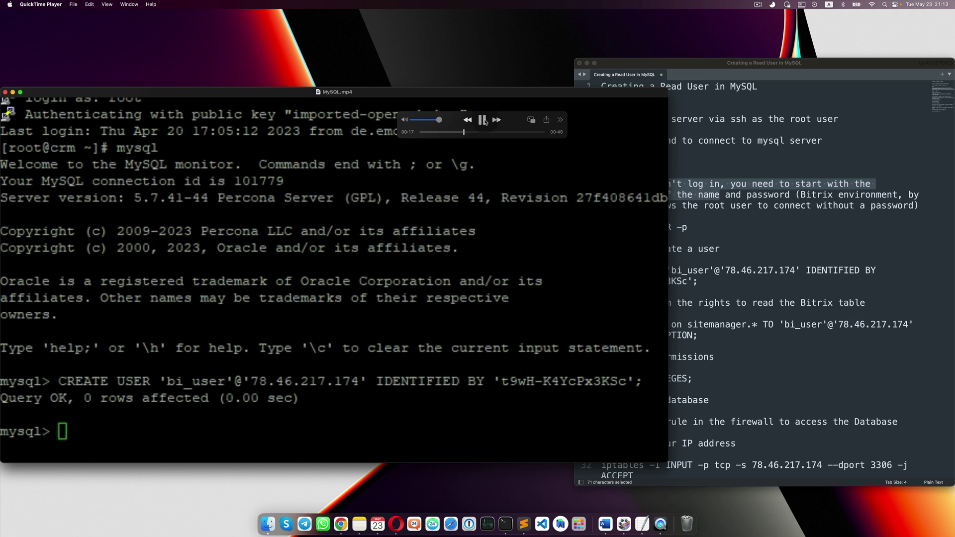
# Step: Pause at the GRANT command and select 'sitemanager' in the notes' GRANT line
pyautogui.press('super+Tab')
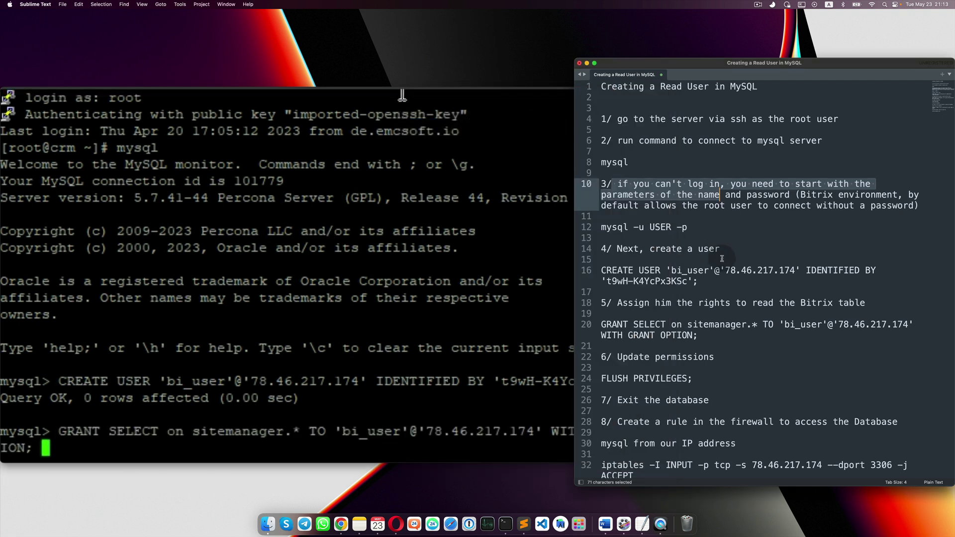
pyautogui.click(440, 173)
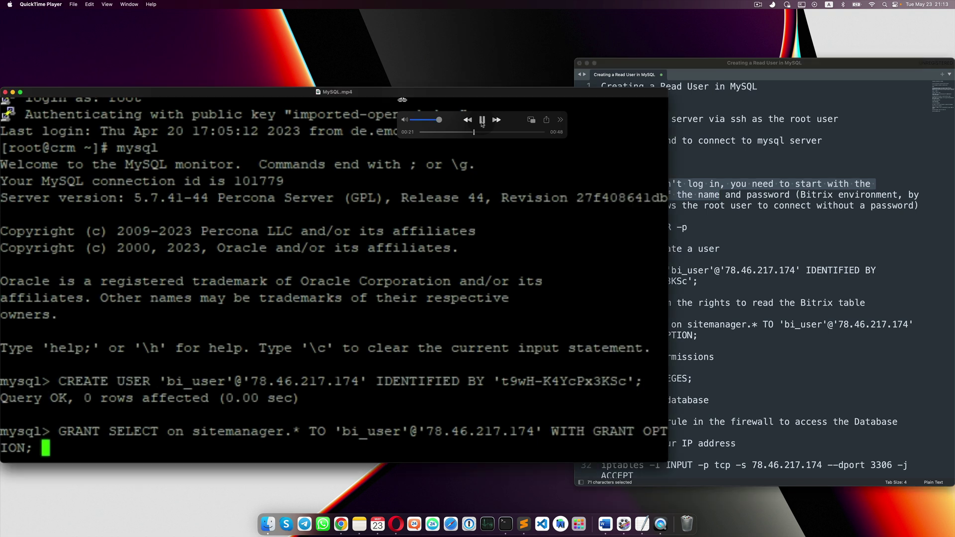
pyautogui.press('space')
pyautogui.click(691, 359)
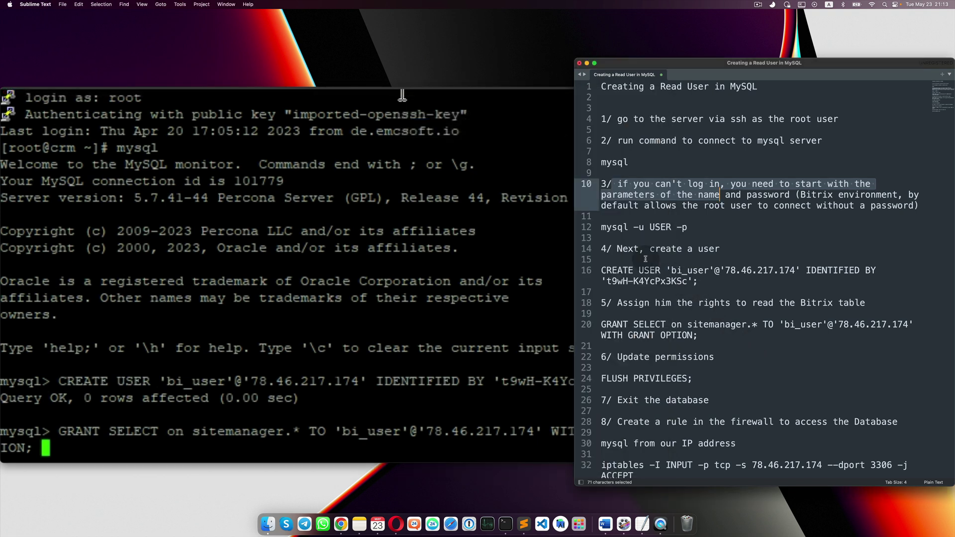
pyautogui.scroll(-3, 662, 298)
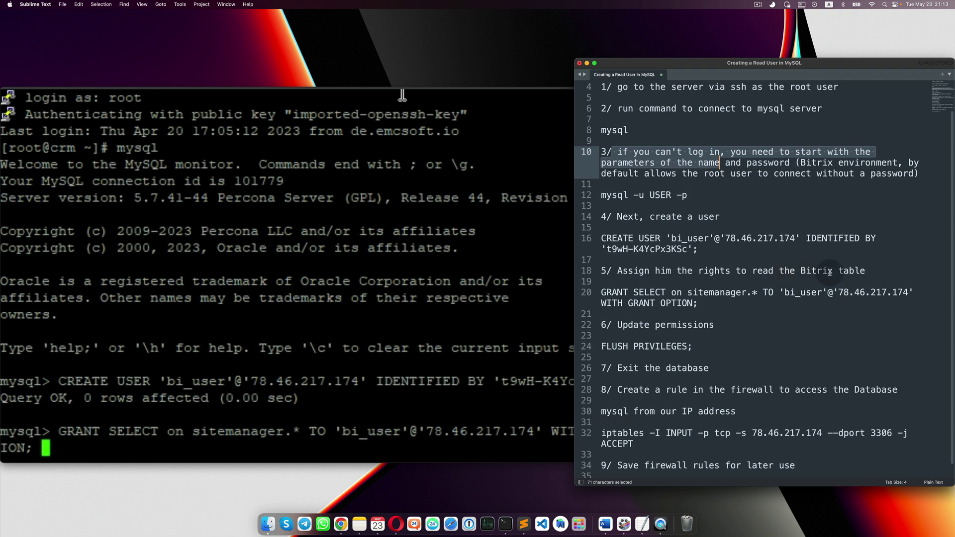
pyautogui.doubleClick(724, 293)
# Step: Highlight the 'Update permissions' step in the notes, then resume the MySQL video
pyautogui.click(485, 123)
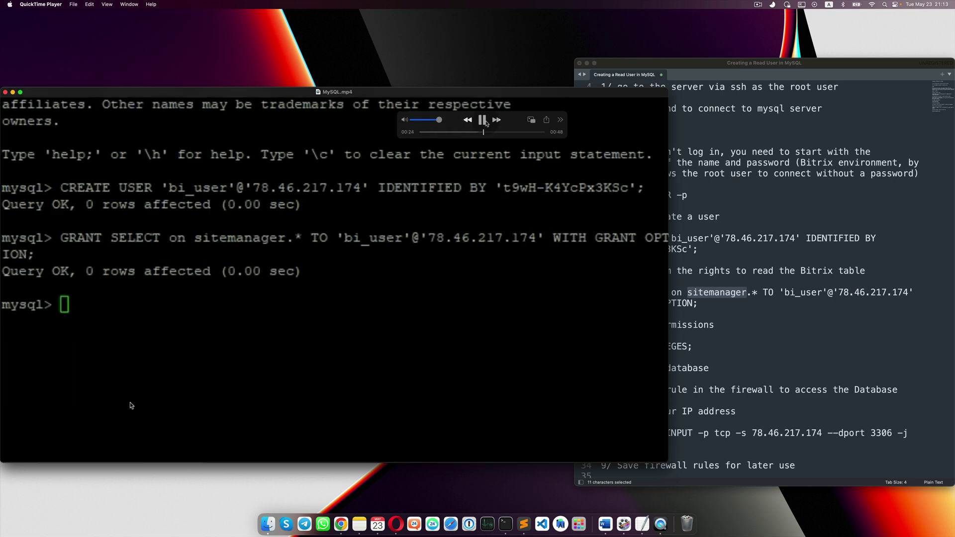
pyautogui.click(486, 123)
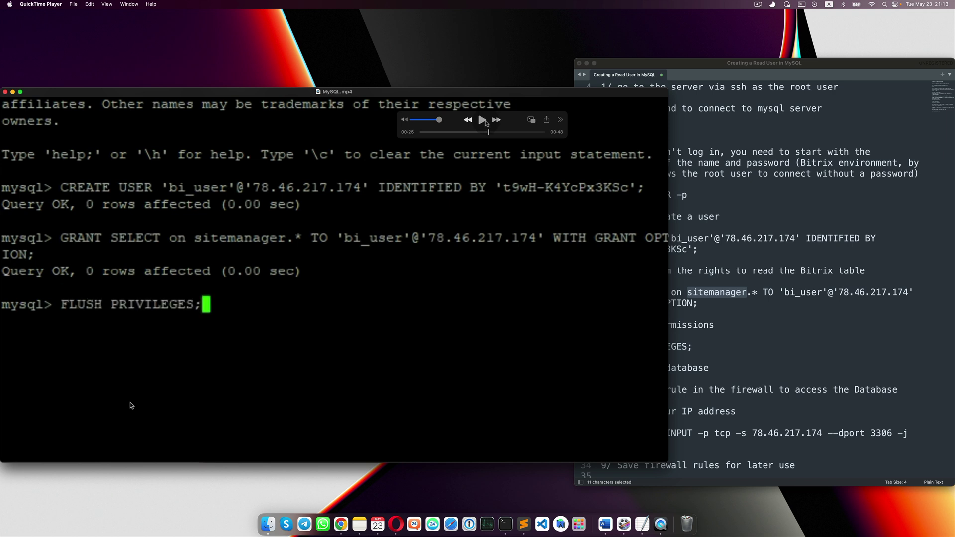
pyautogui.click(798, 283)
pyautogui.scroll(-1, 729, 336)
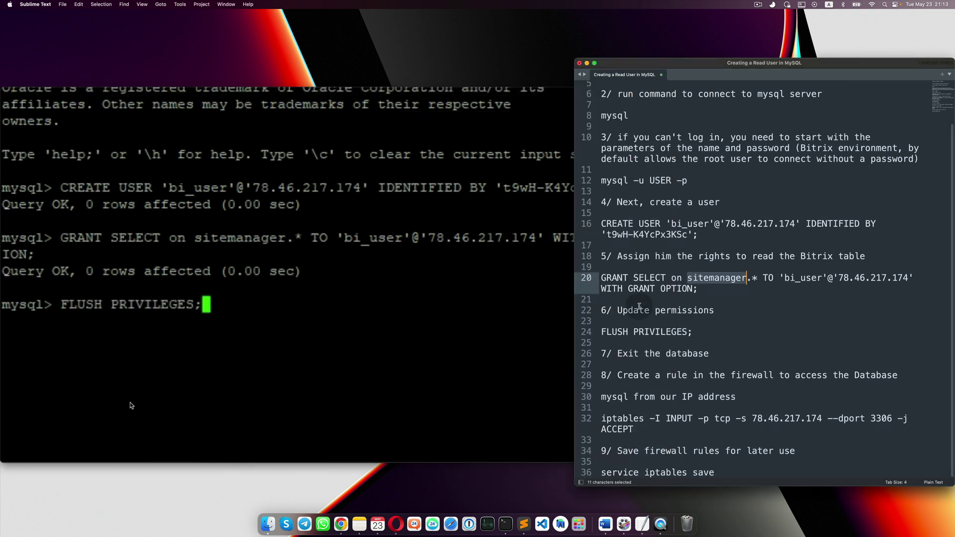
pyautogui.moveTo(617, 310); pyautogui.dragTo(714, 310)
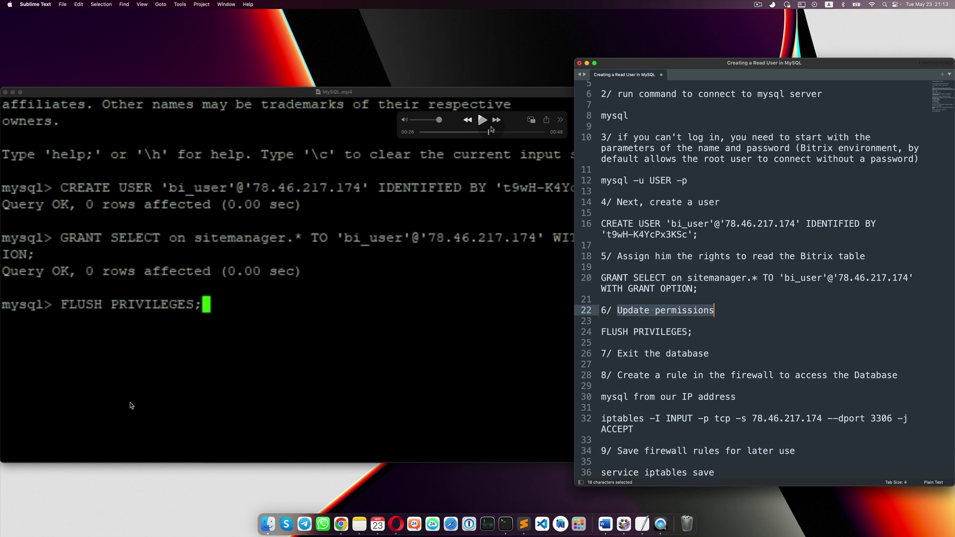
pyautogui.click(489, 123)
pyautogui.click(483, 121)
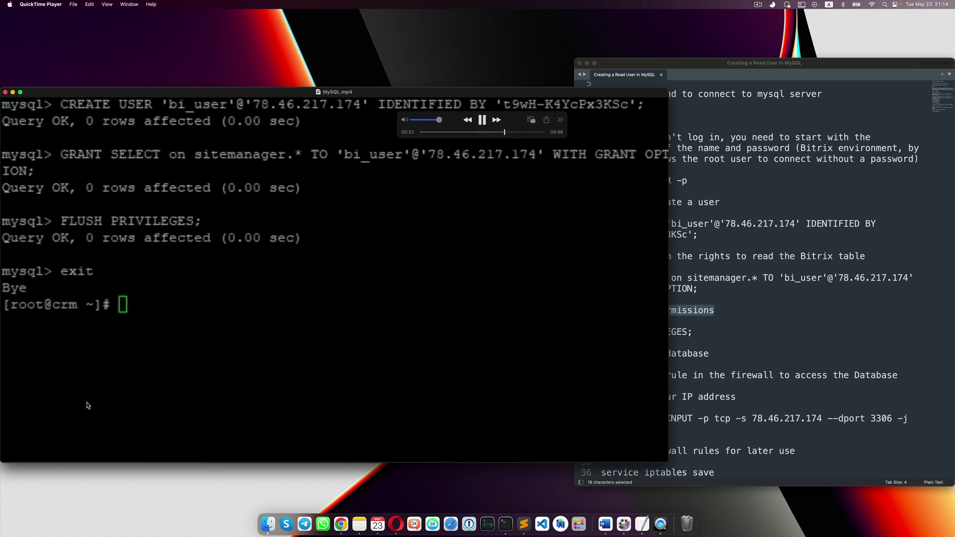
# Step: Highlight the firewall rule step 8 in the notes and let the video finish at 00:48
pyautogui.click(676, 238)
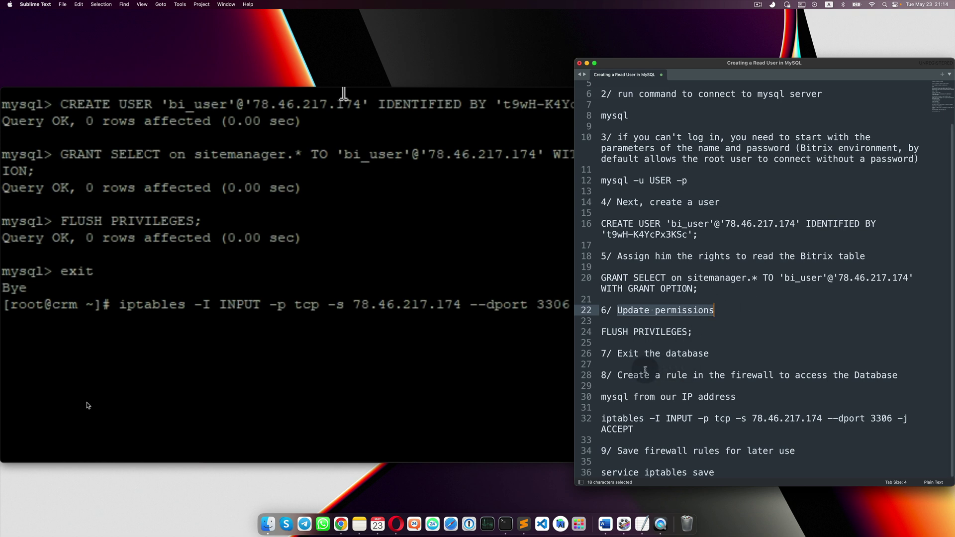
pyautogui.moveTo(617, 354); pyautogui.dragTo(732, 366)
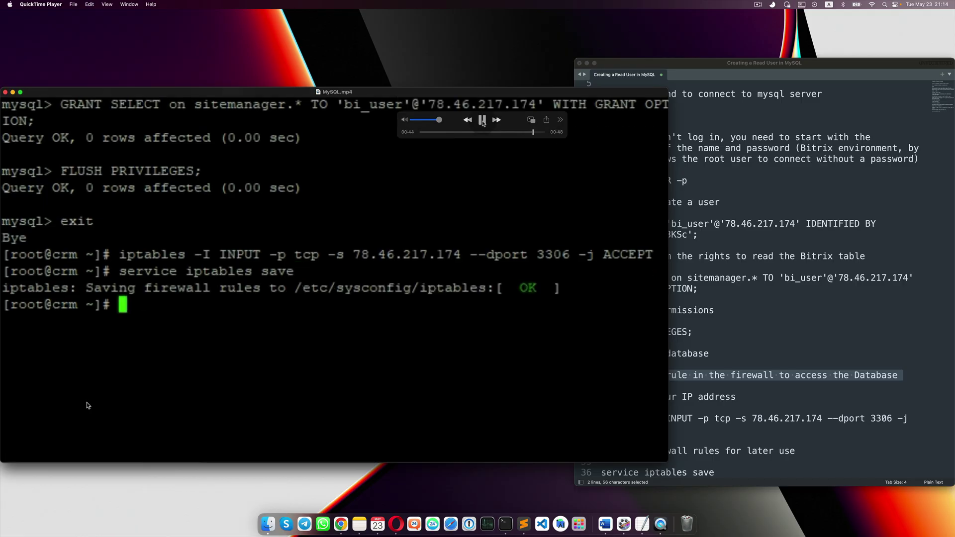
pyautogui.click(709, 396)
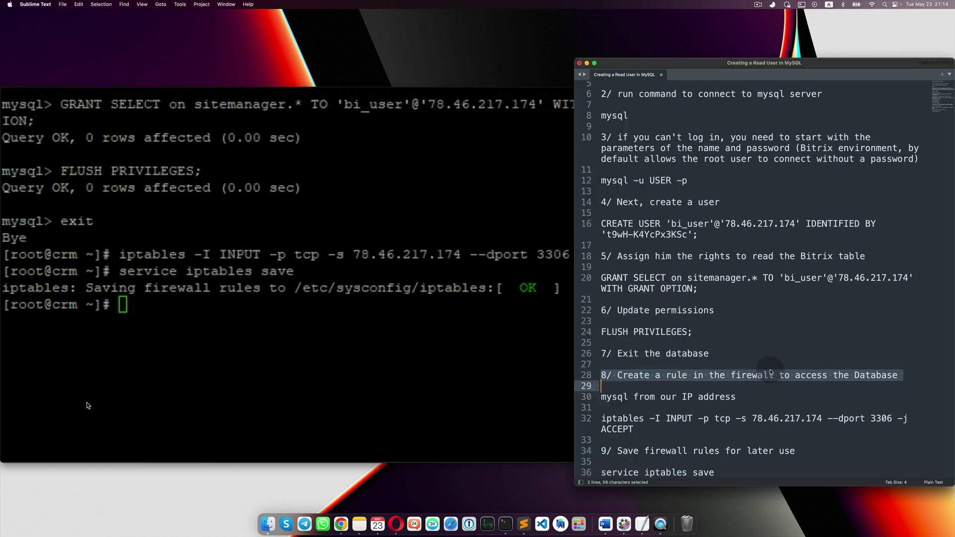
pyautogui.click(473, 168)
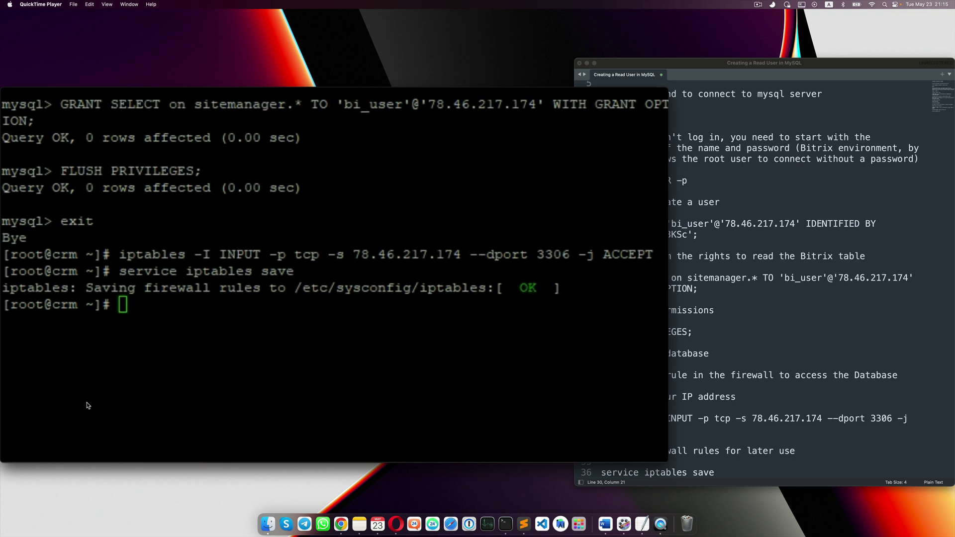
# Step: Play powerBI.mp4 through the MySQL Connector installer and move the controls lower
pyautogui.click(390, 388)
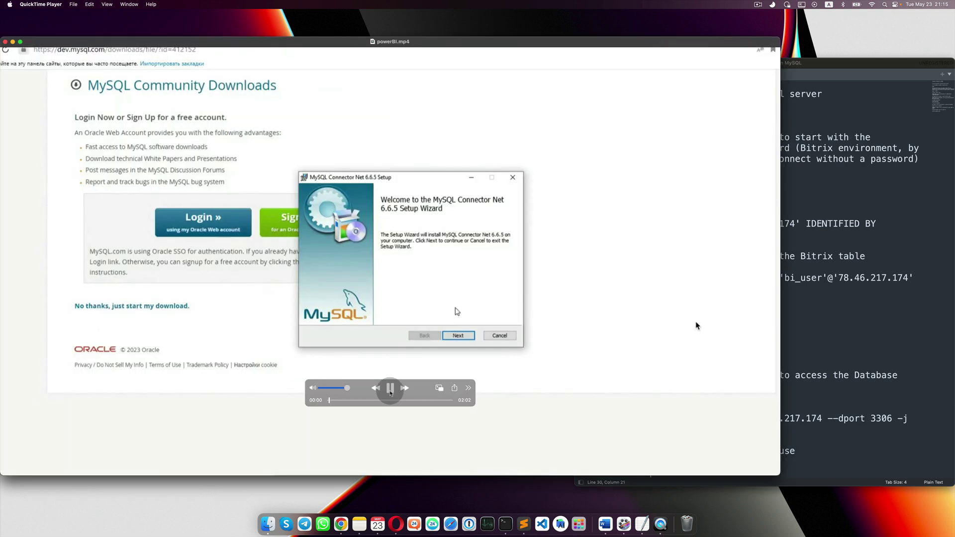
pyautogui.click(391, 388)
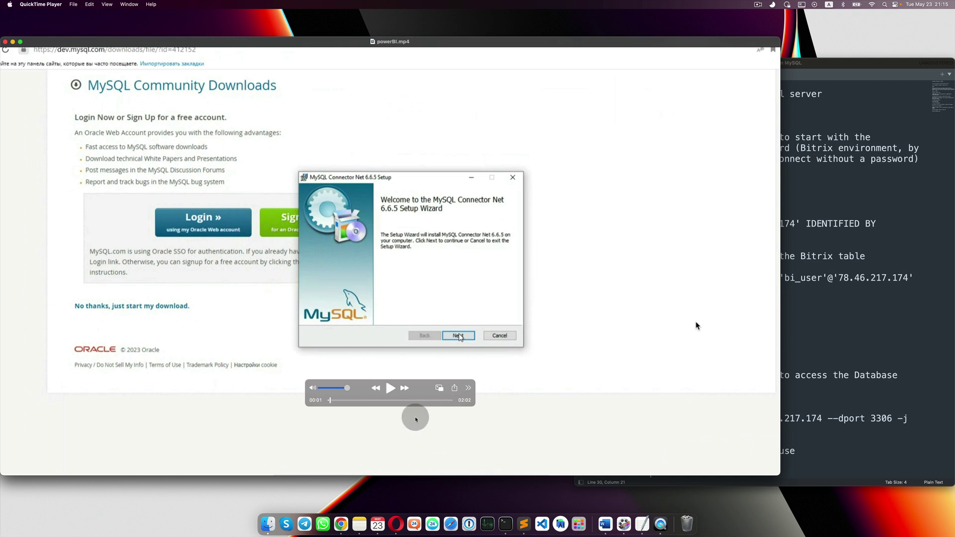
pyautogui.click(391, 388)
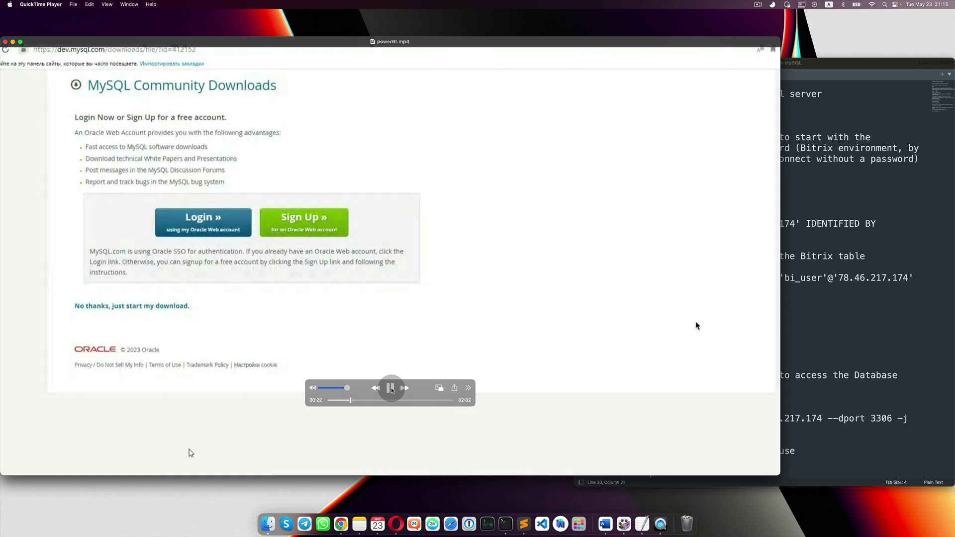
pyautogui.moveTo(392, 390); pyautogui.dragTo(411, 457)
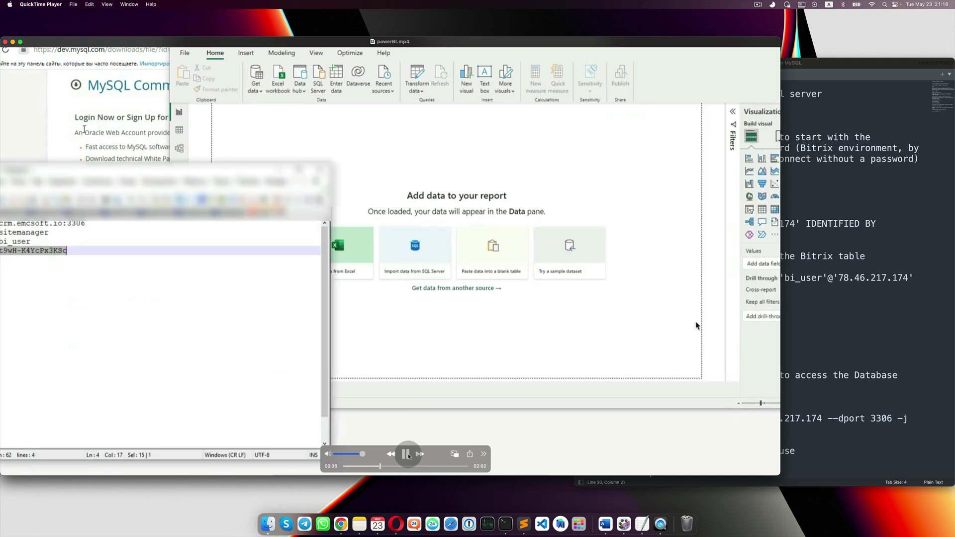
# Step: Pause at the Get Data dialog, rewind, and replay until Navigator lists the sitemanager tables
pyautogui.click(408, 456)
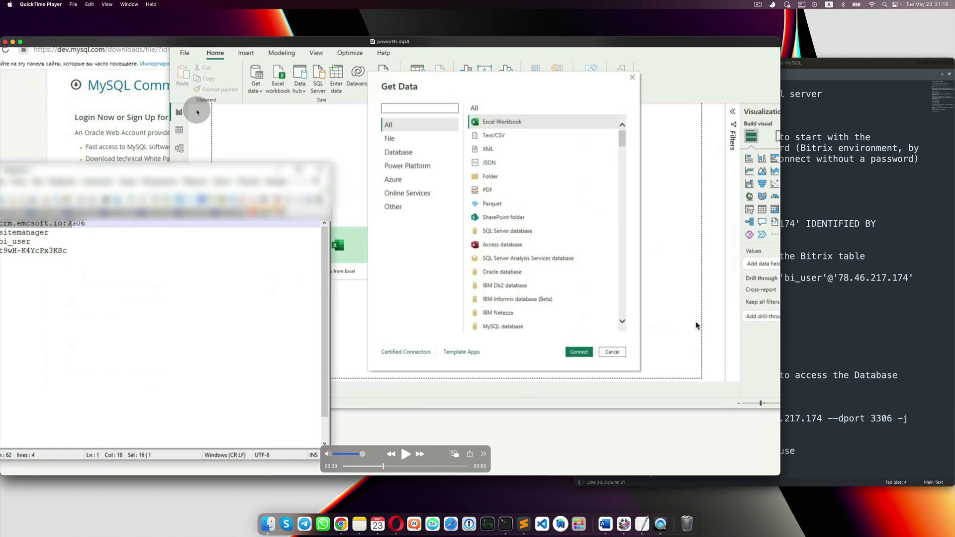
pyautogui.moveTo(197, 46)
pyautogui.mouseDown()
pyautogui.moveTo(205, 48)
pyautogui.moveTo(195, 38)
pyautogui.mouseUp()
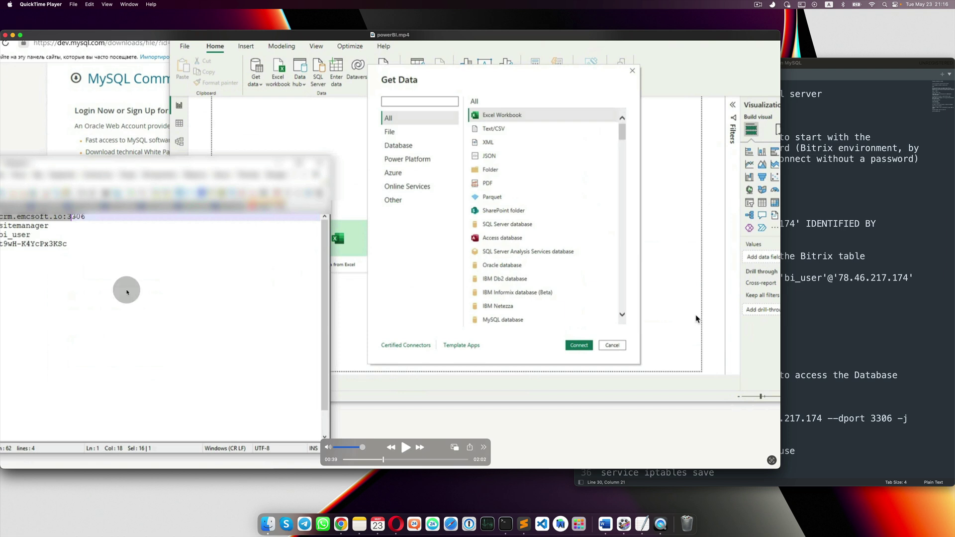
pyautogui.click(406, 448)
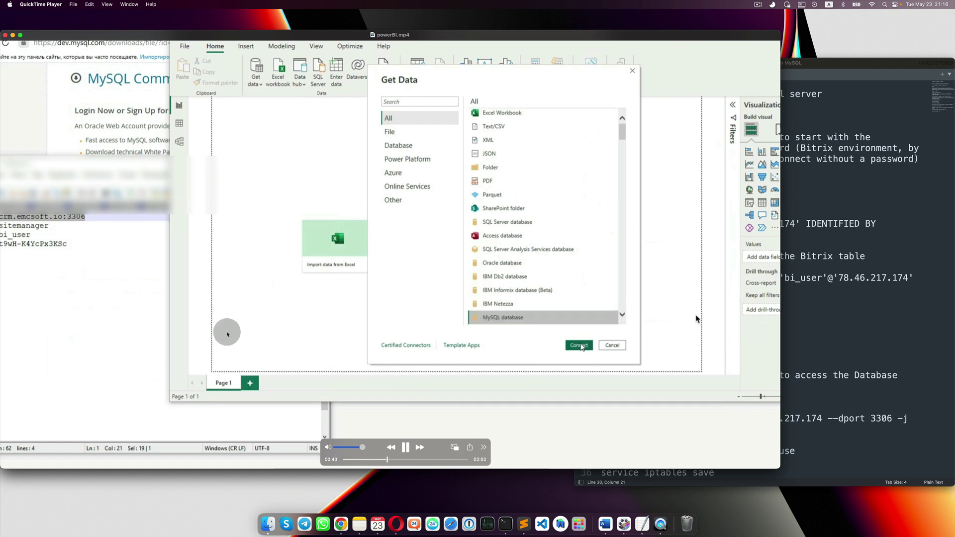
pyautogui.click(406, 448)
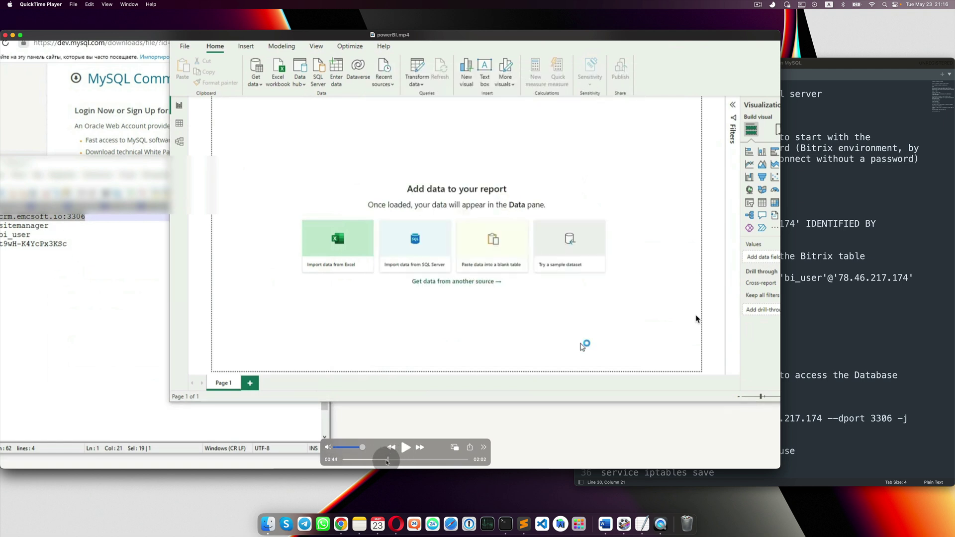
pyautogui.click(390, 447)
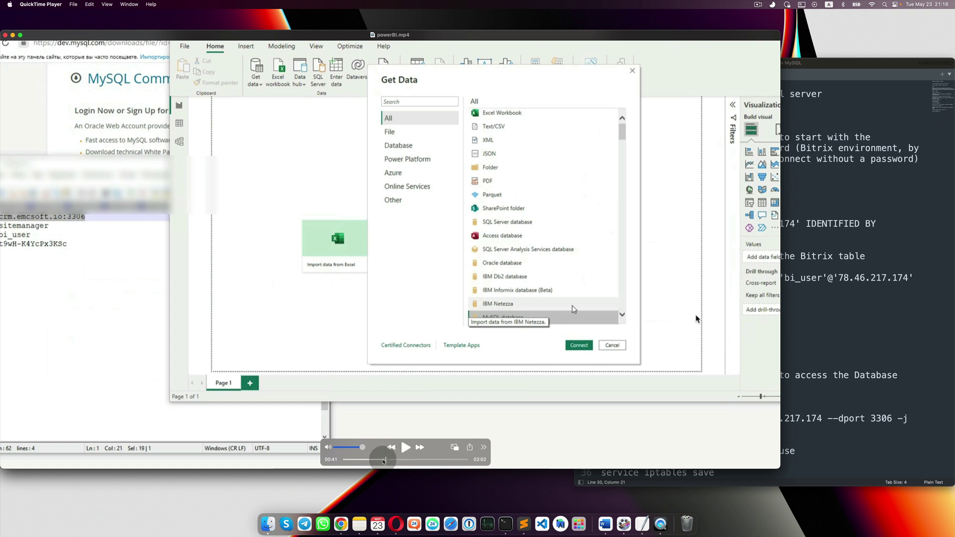
pyautogui.click(383, 460)
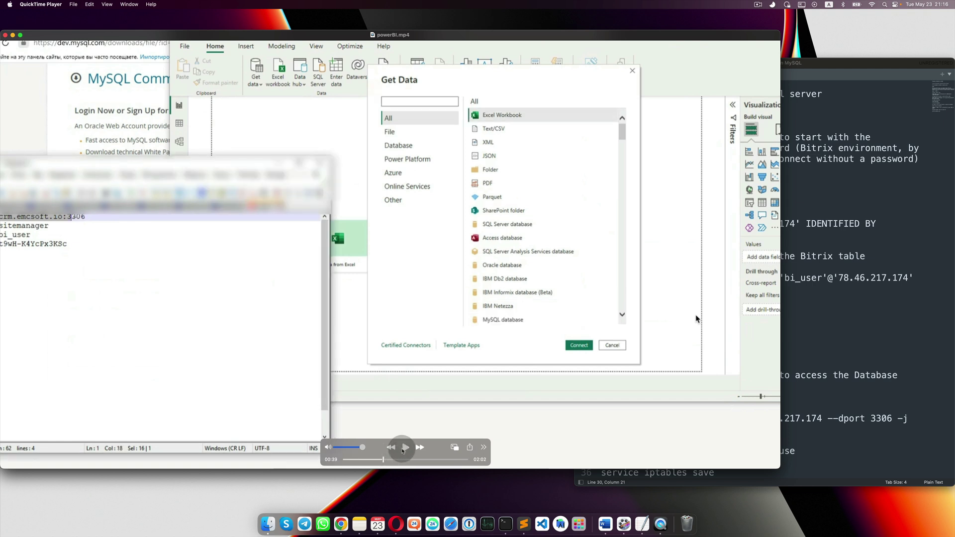
pyautogui.click(404, 447)
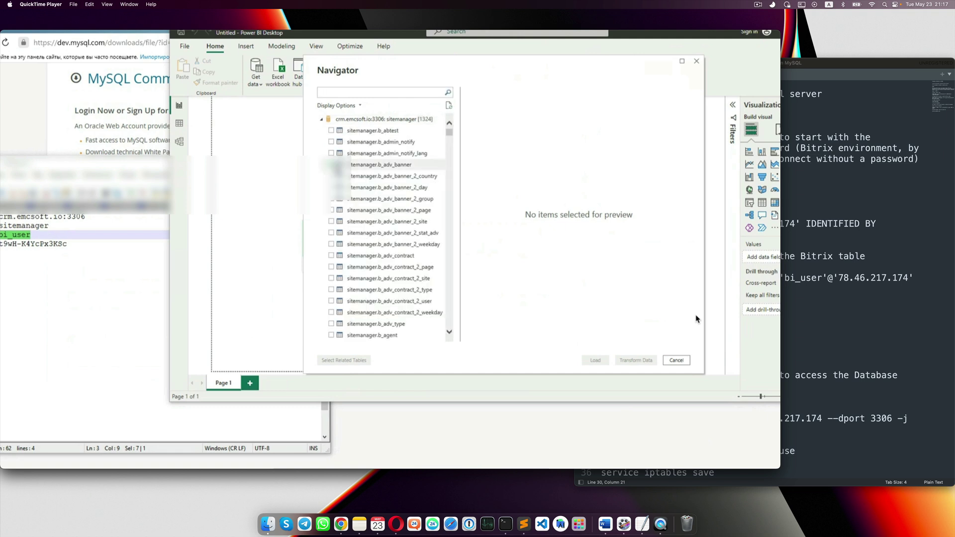
# Step: Let powerBI.mp4 play on to 02:02, past the Navigator's sitemanager table list
pyautogui.moveTo(673, 384)
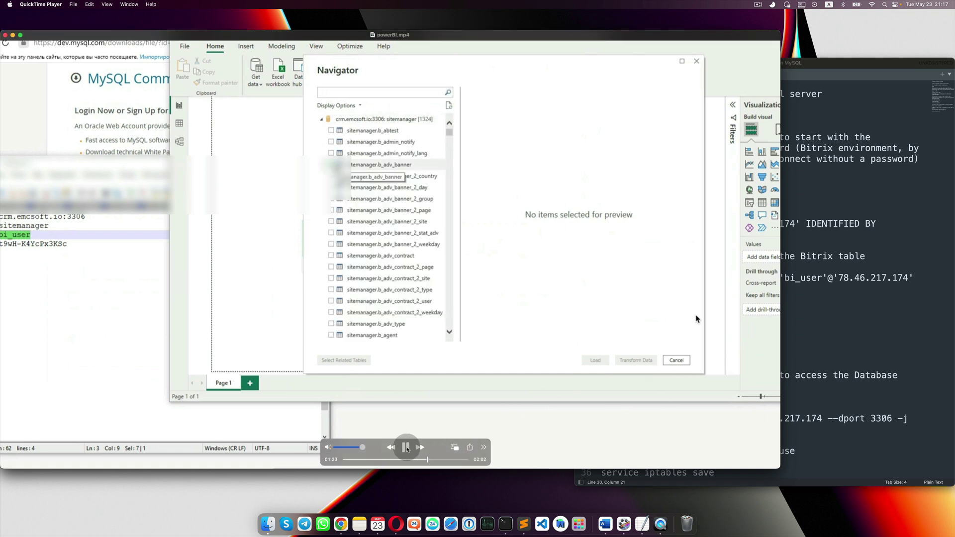